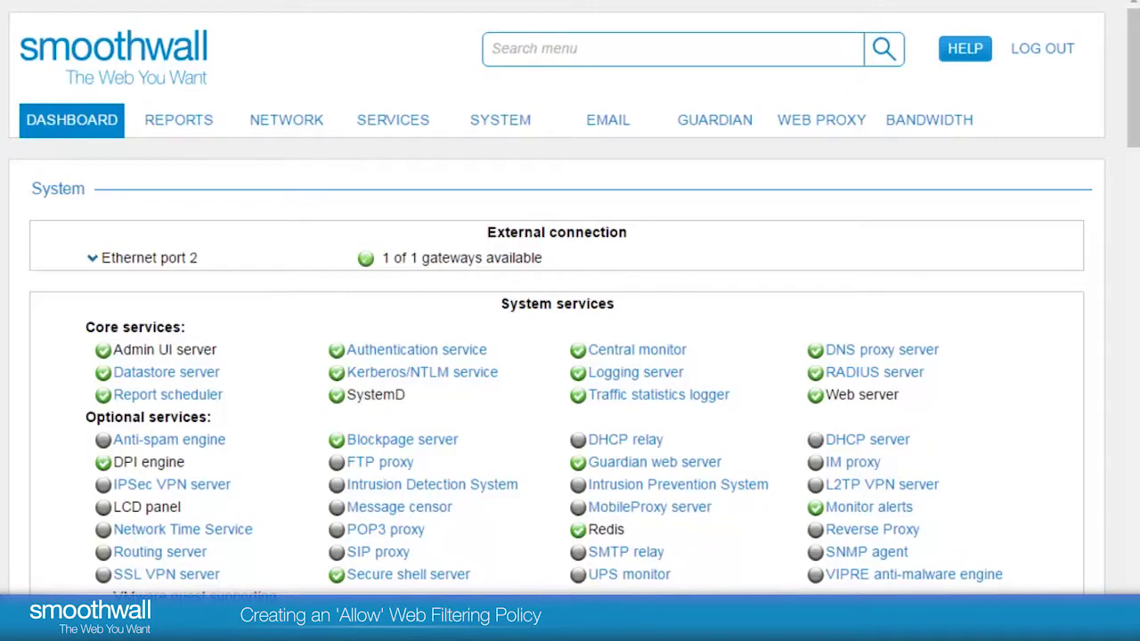
- Go to Guardian's Web filter section and open Manage policies
mouse_move(705, 125)
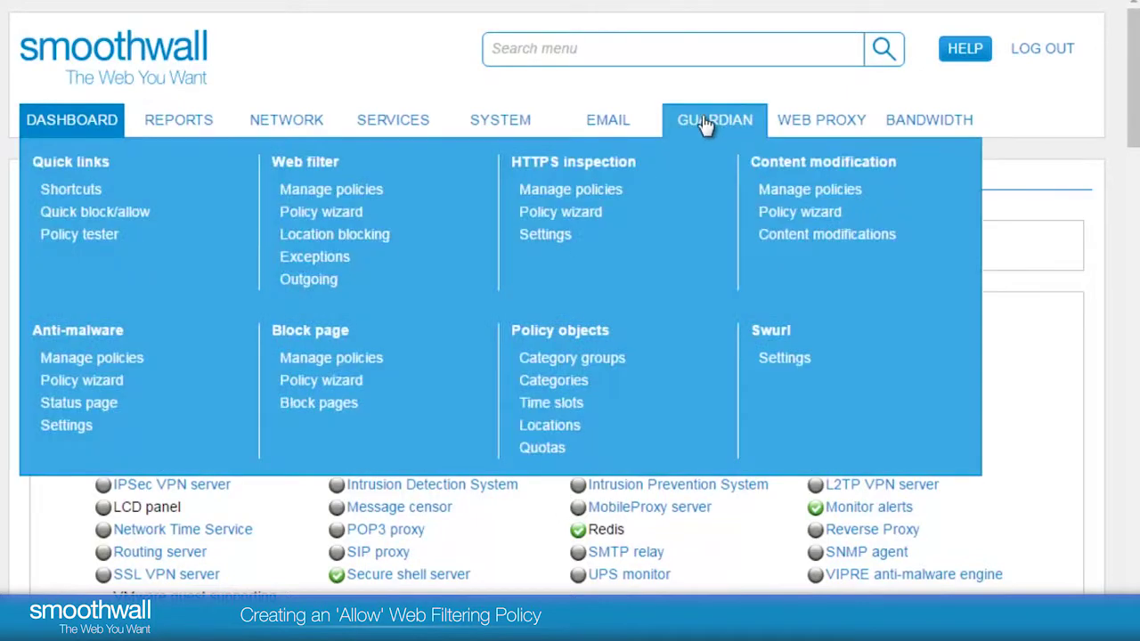
click(702, 114)
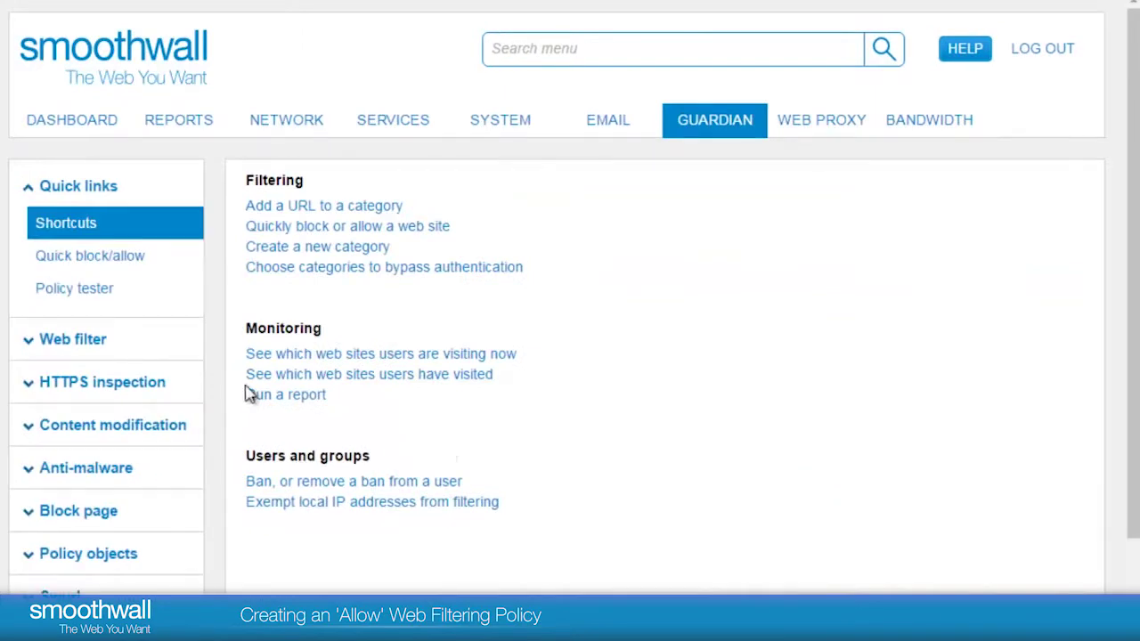
click(79, 349)
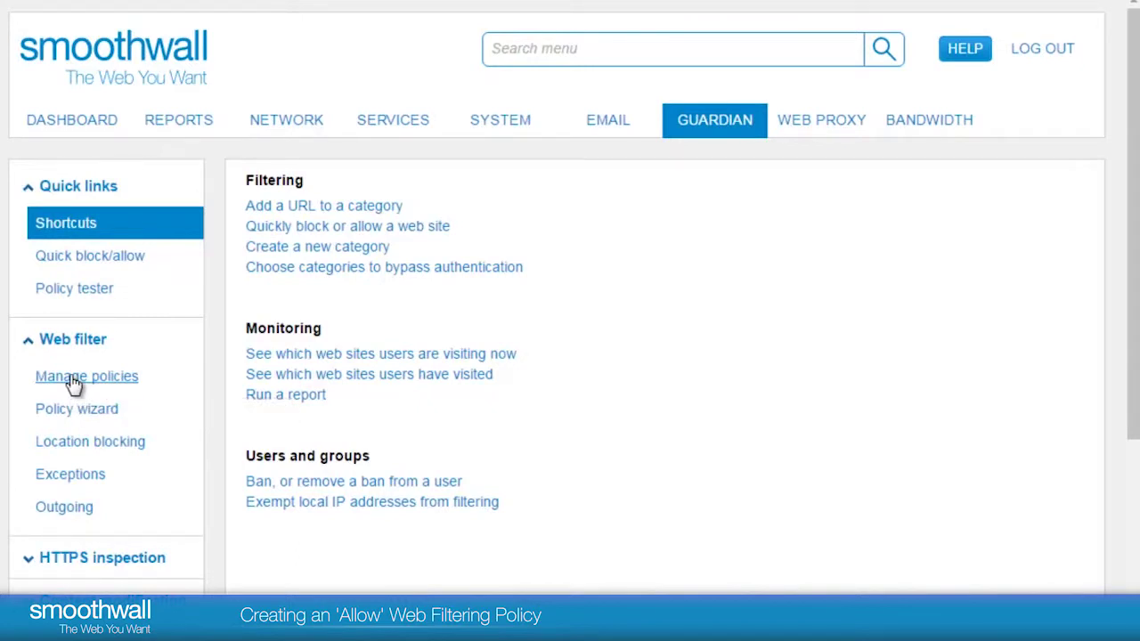
click(74, 378)
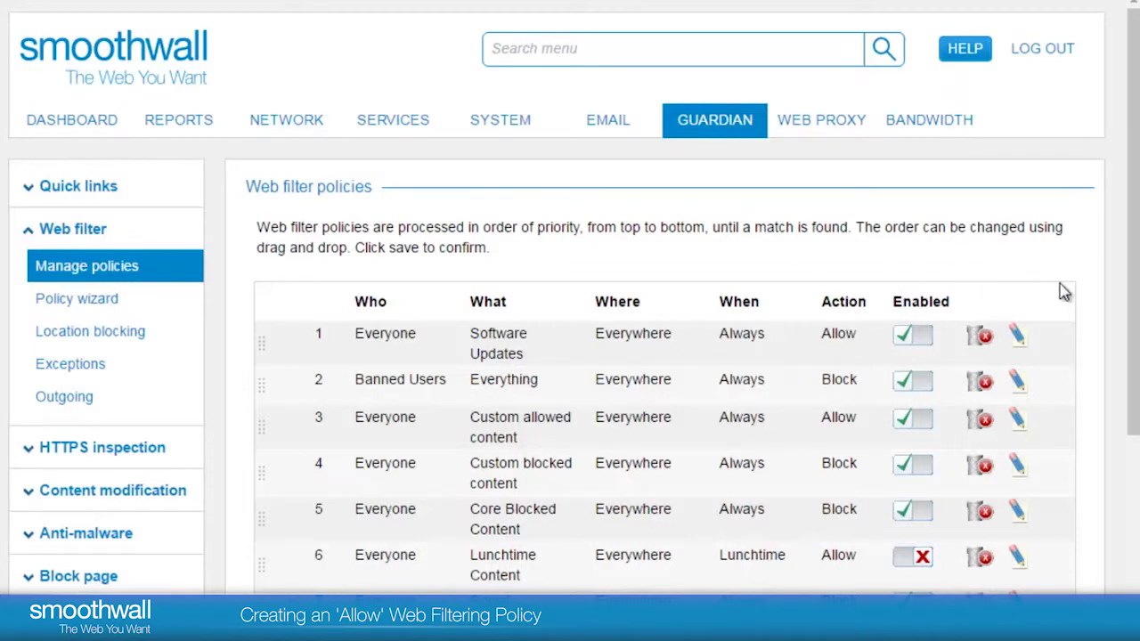
- Scroll through the Web filter policies table to review all seven existing policies
drag(1134, 294, 1136, 489)
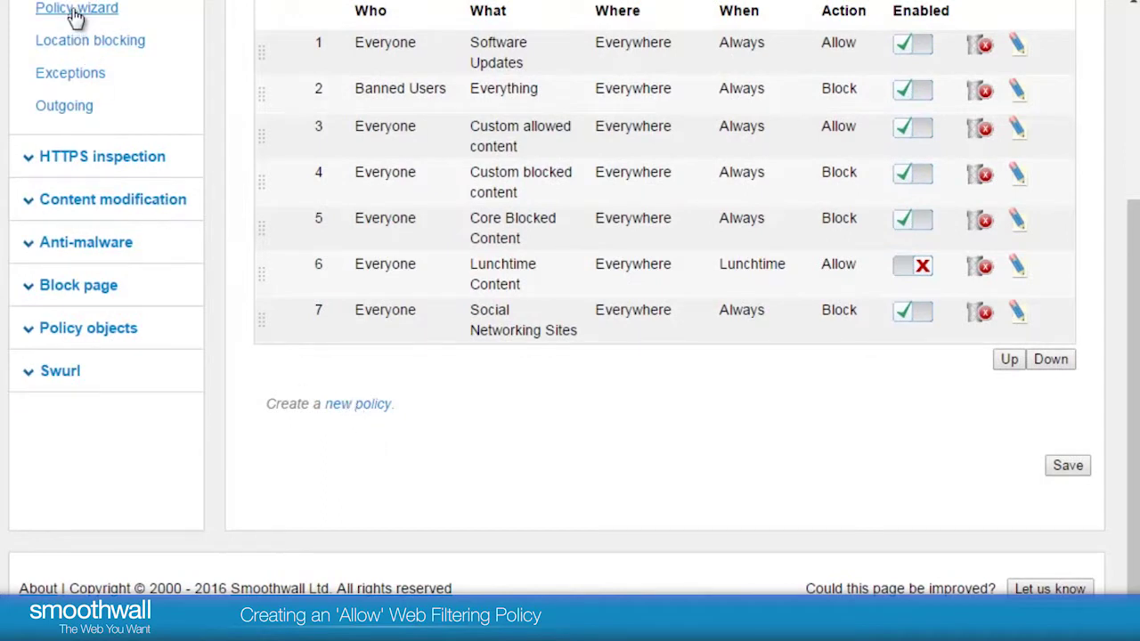
- Start a new web filter policy with the Teachers group as its included users
click(355, 405)
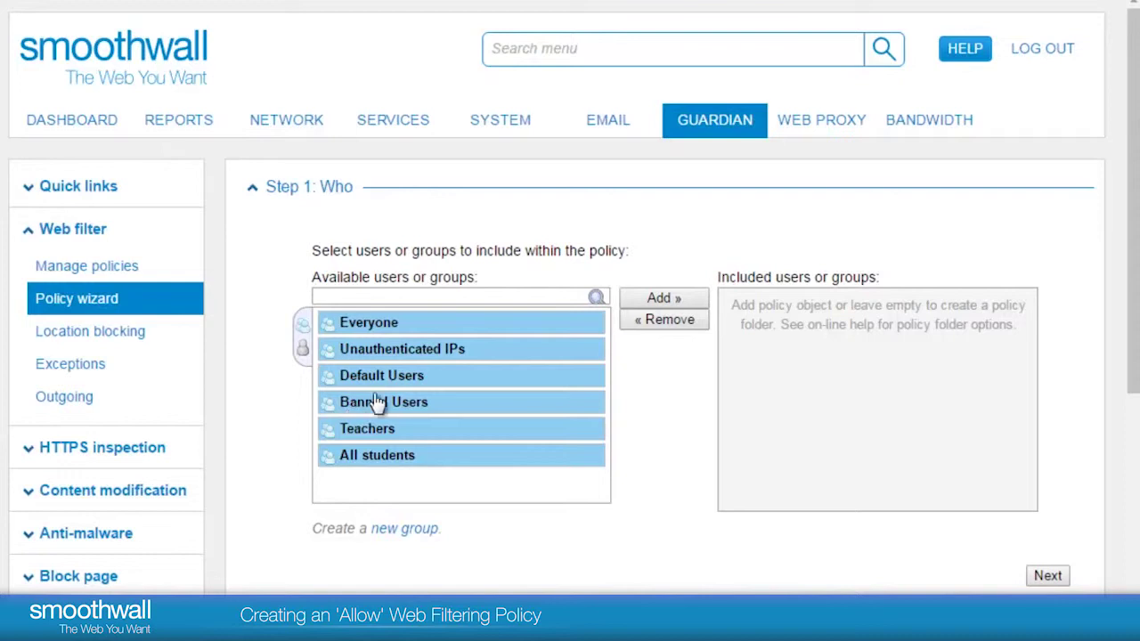
click(366, 436)
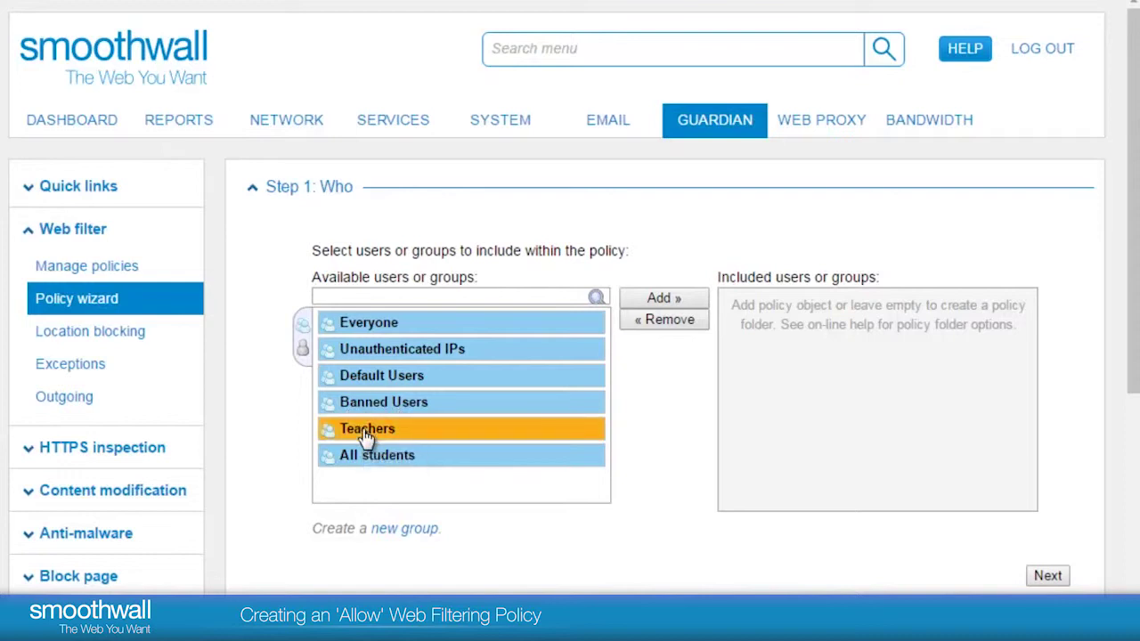
click(661, 303)
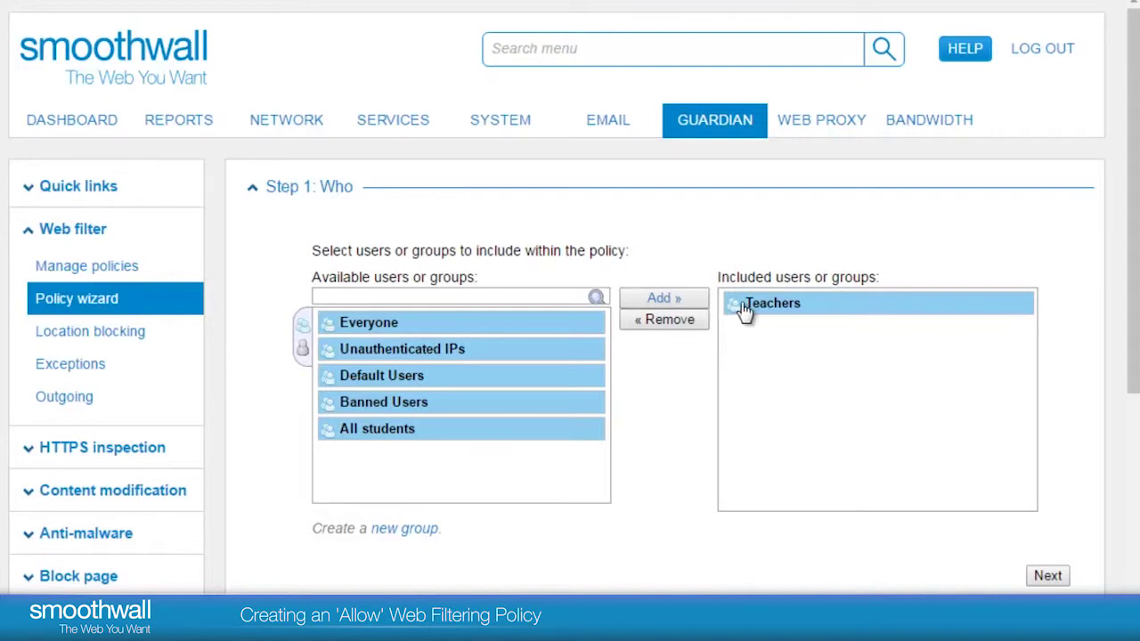
click(742, 304)
click(659, 324)
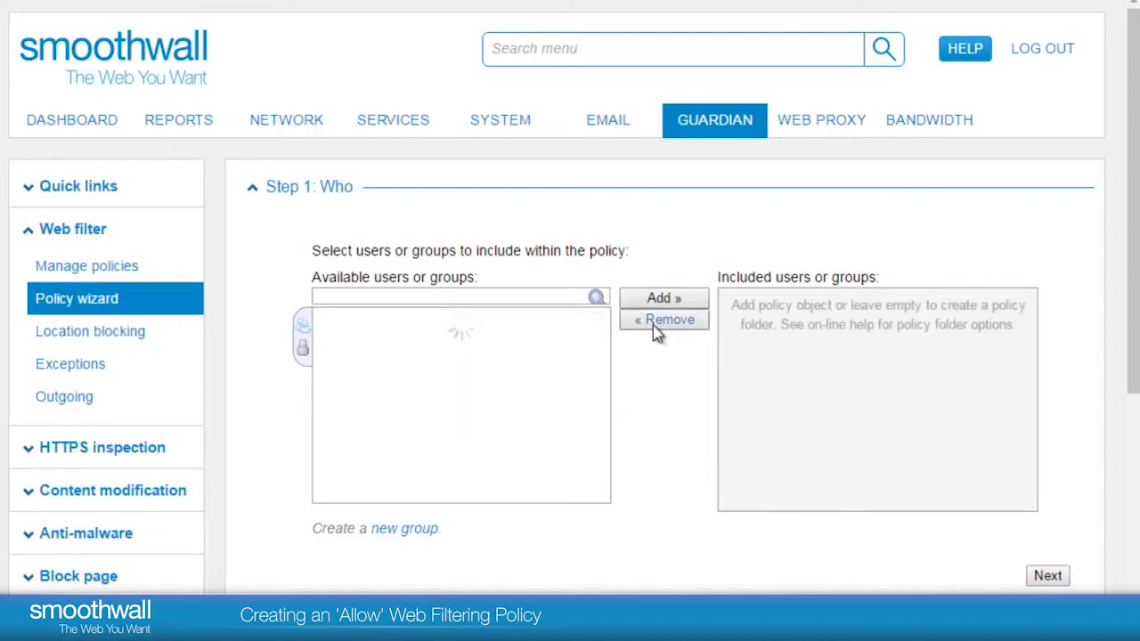
double_click(383, 431)
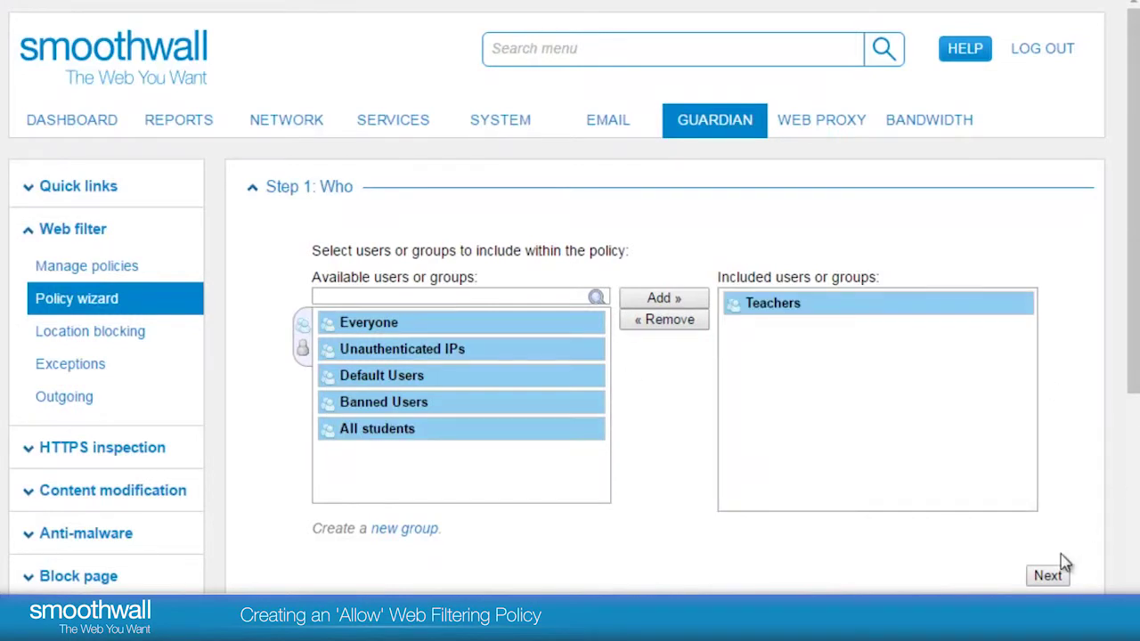
click(1049, 577)
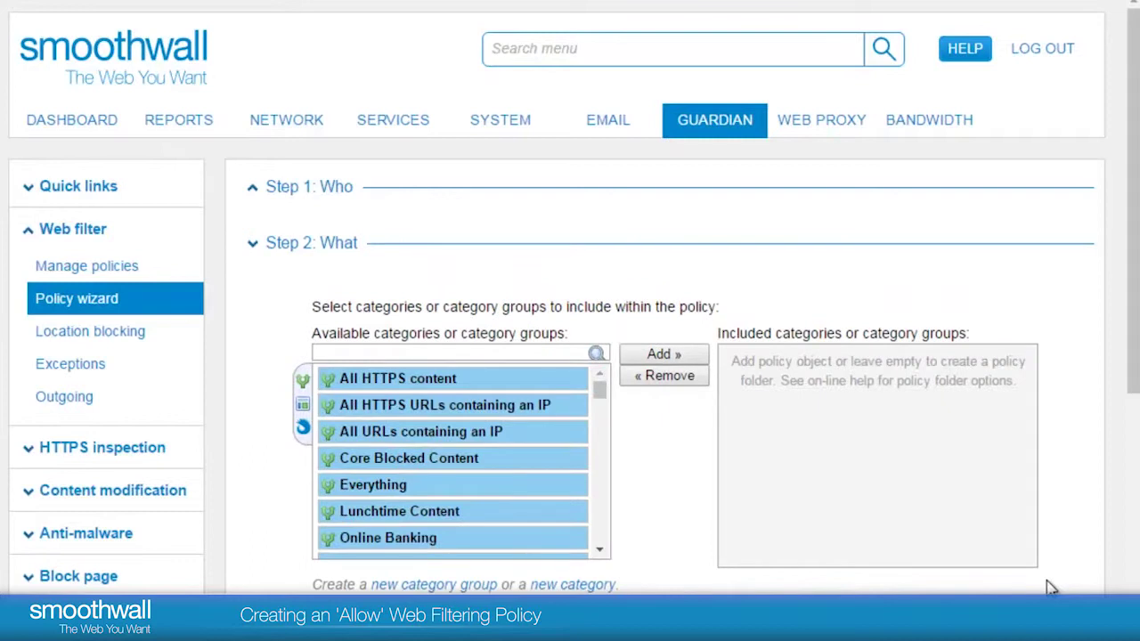
- Search 'facebook' and include the Facebook and Facebook: Posts & Updates categories
click(366, 350)
text(facebook)
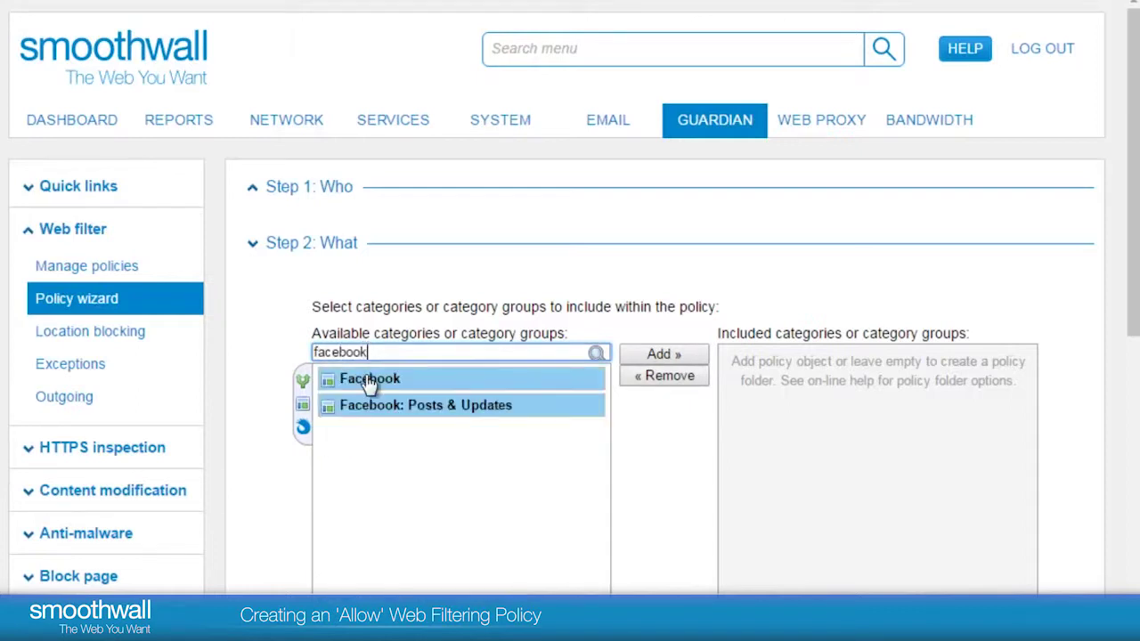
click(369, 388)
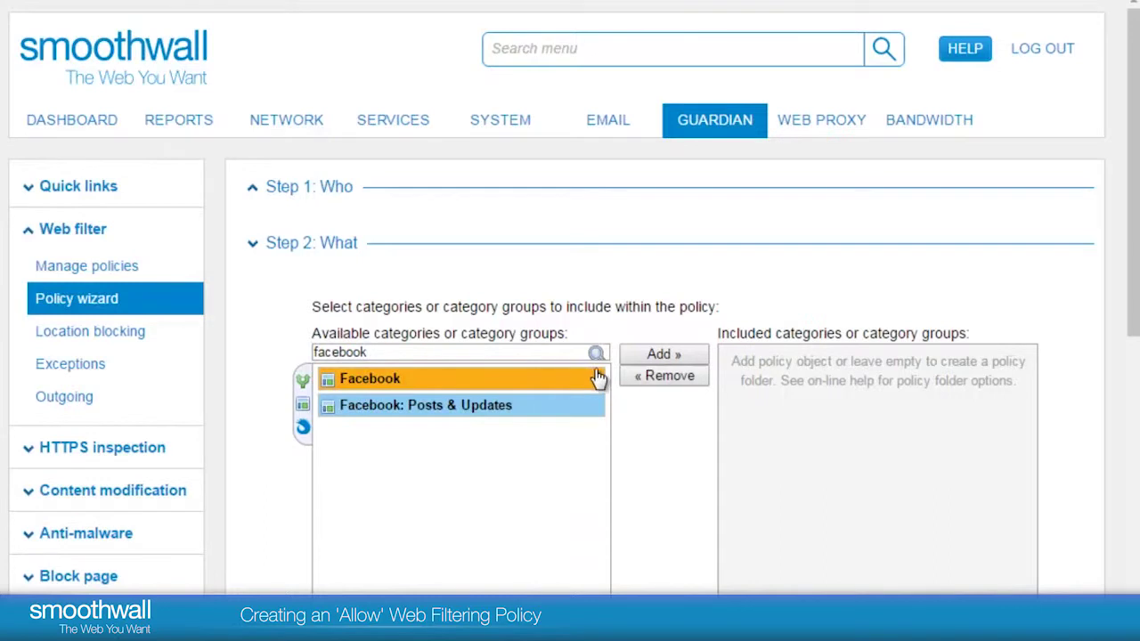
click(650, 360)
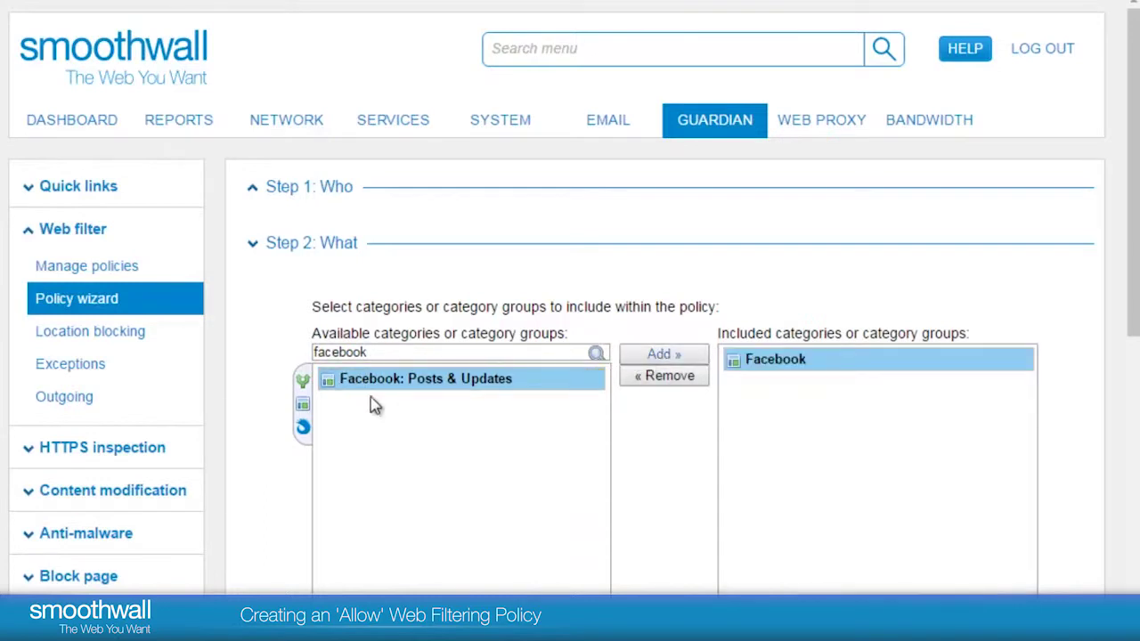
double_click(399, 382)
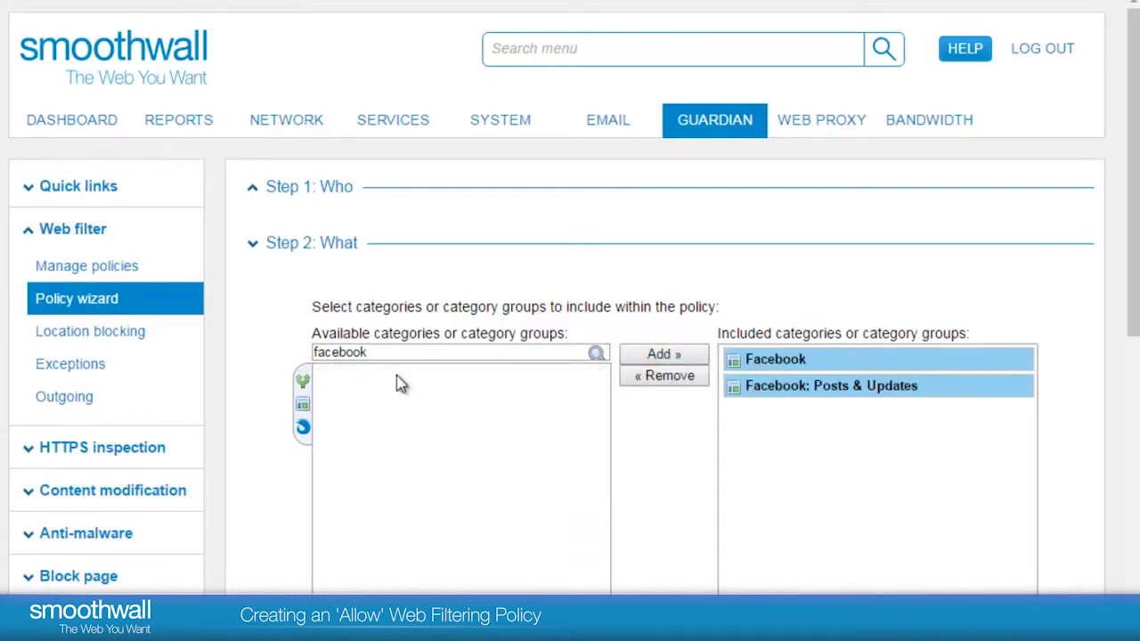
- Set the policy's included location to Everywhere
drag(1135, 321, 1136, 453)
click(1072, 571)
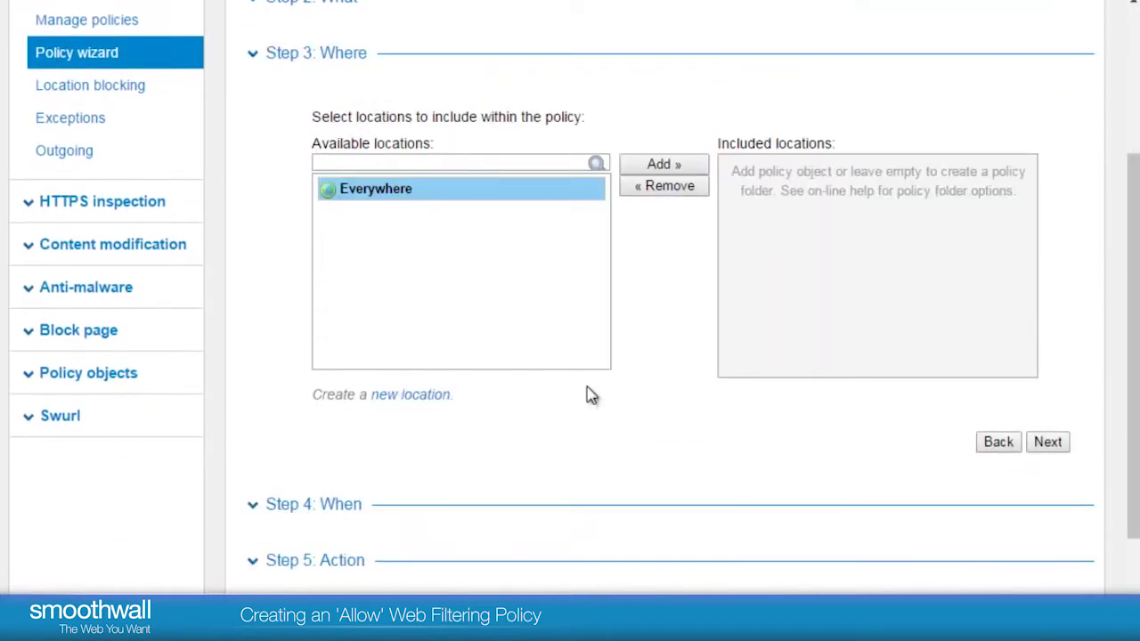
double_click(373, 195)
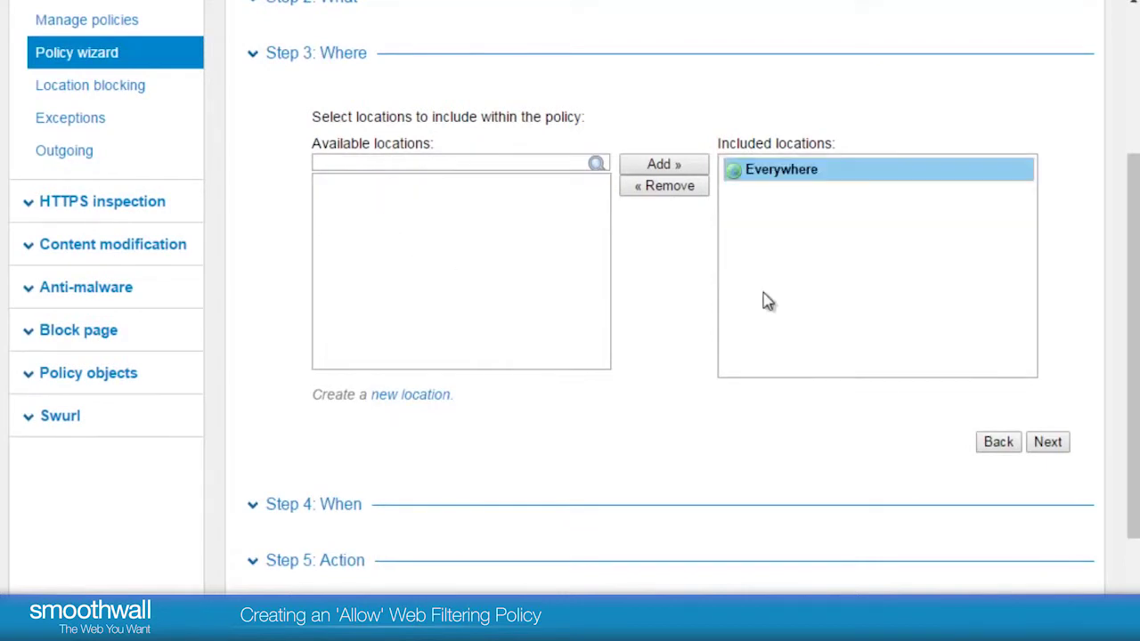
- Add the Lunchtime time slot as the policy's only included time
click(1050, 446)
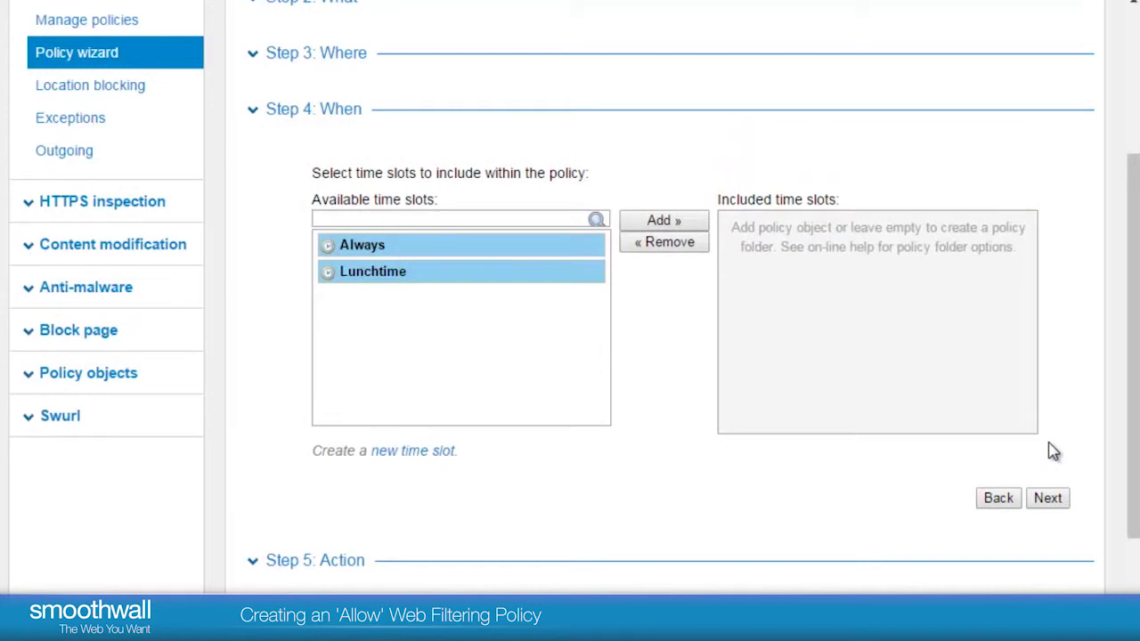
click(368, 275)
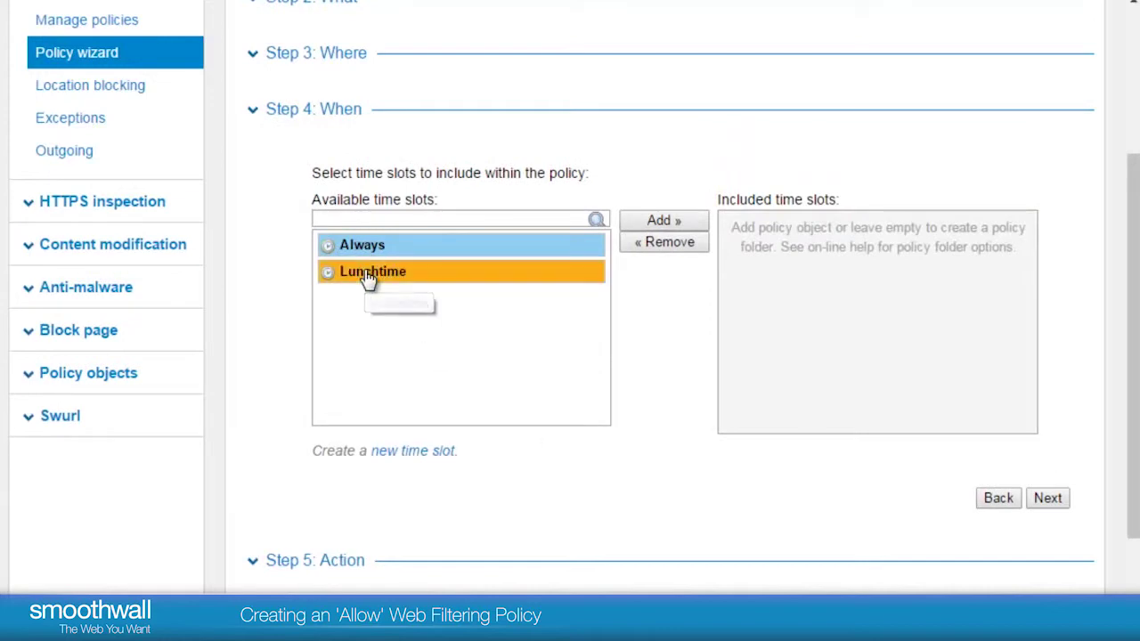
click(669, 223)
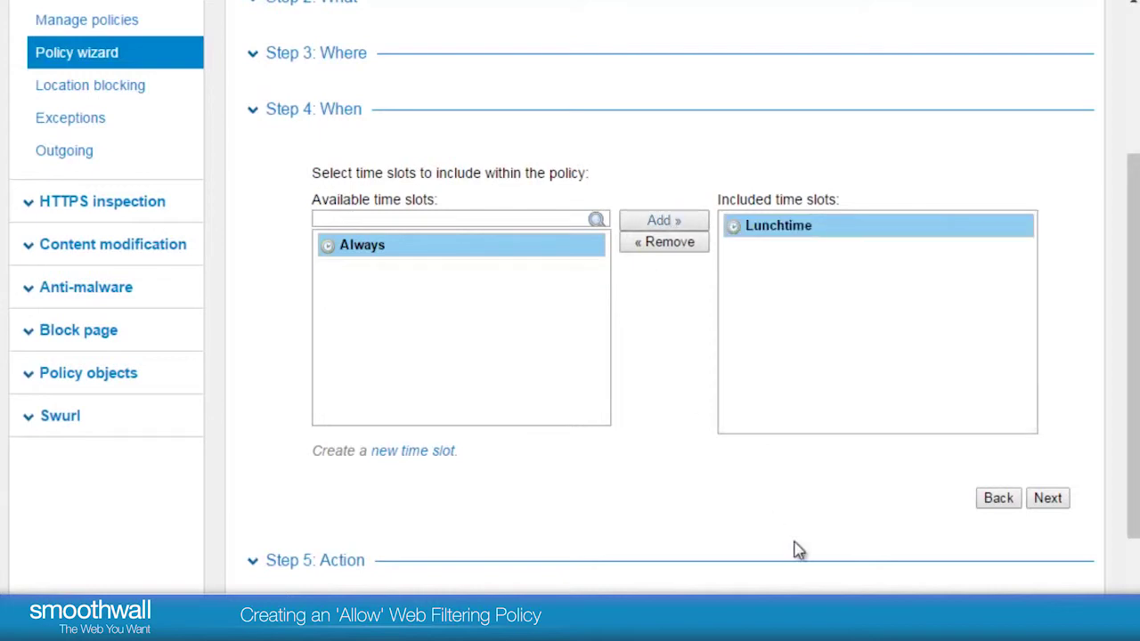
click(1048, 498)
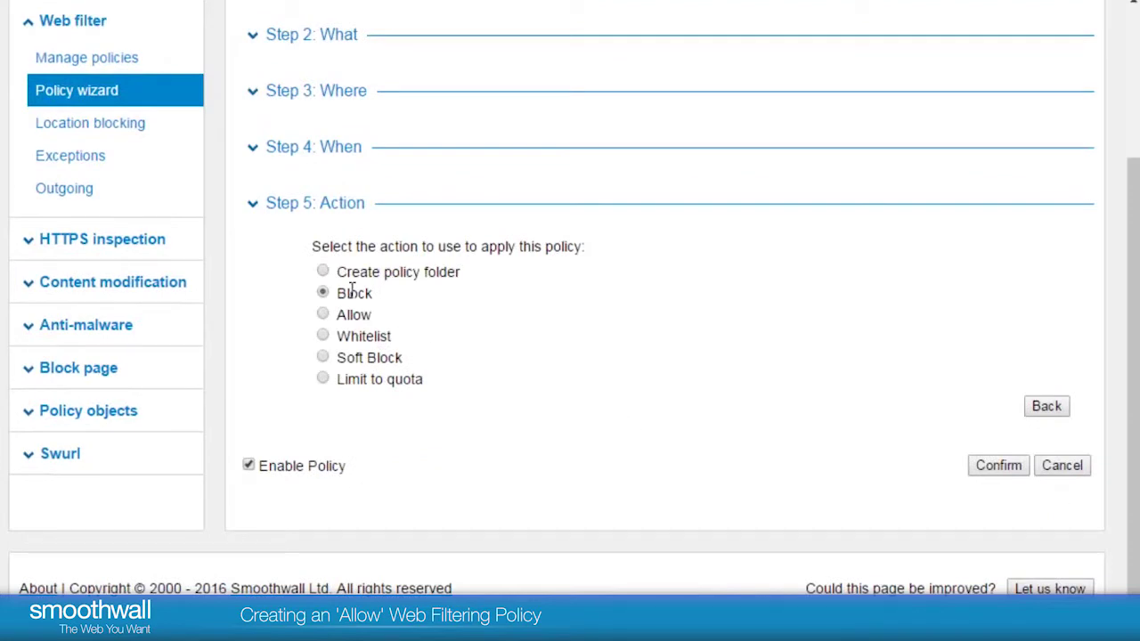
- Choose the Allow action and confirm the policy settings
click(325, 315)
click(1001, 473)
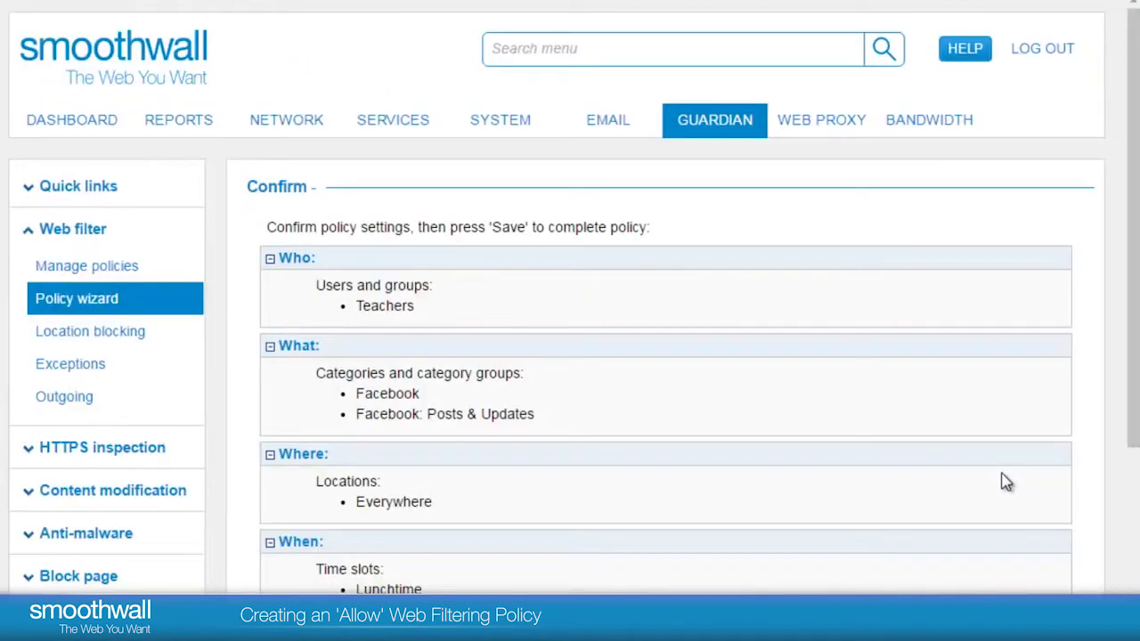
- Review the summary of Teachers, Facebook, Everywhere and Lunchtime, then save the policy
drag(1128, 258, 1129, 412)
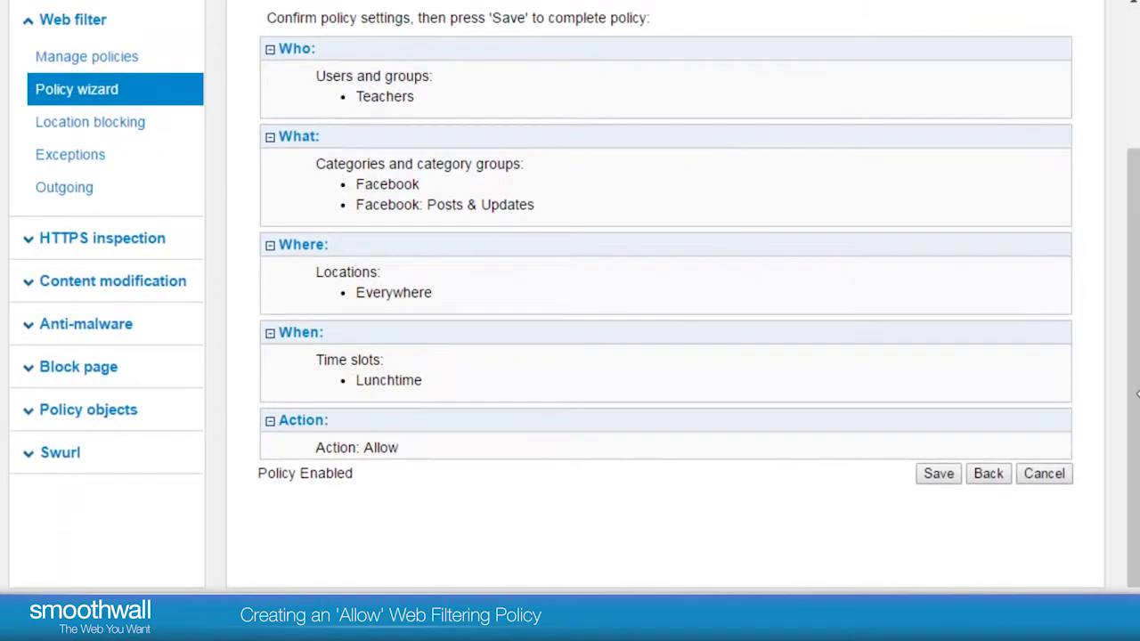
click(941, 479)
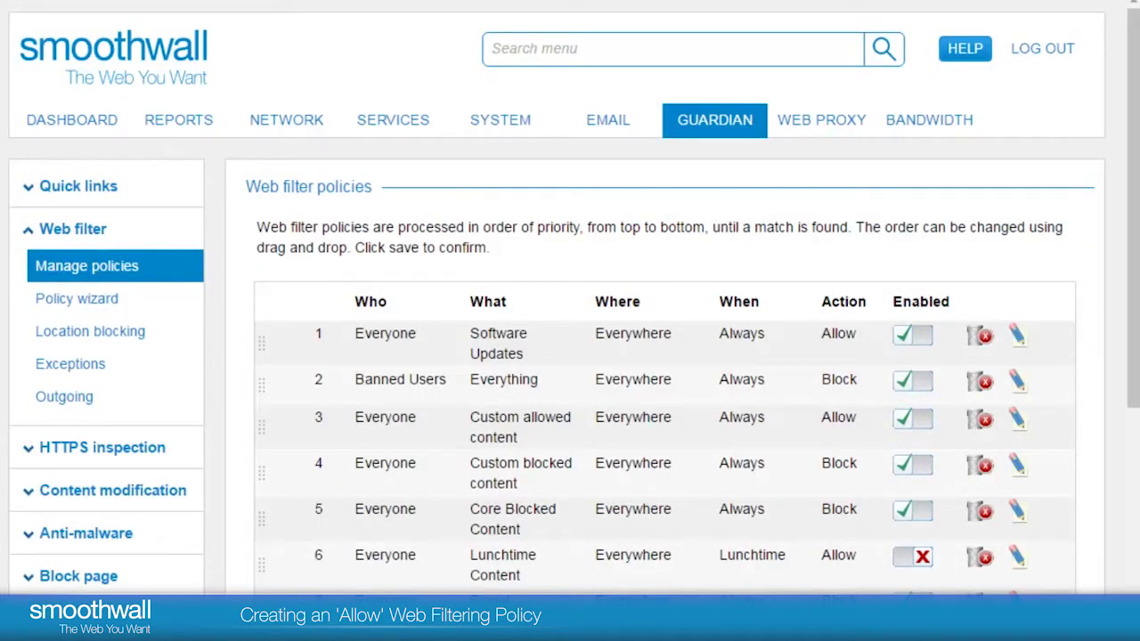
drag(1134, 203, 1135, 326)
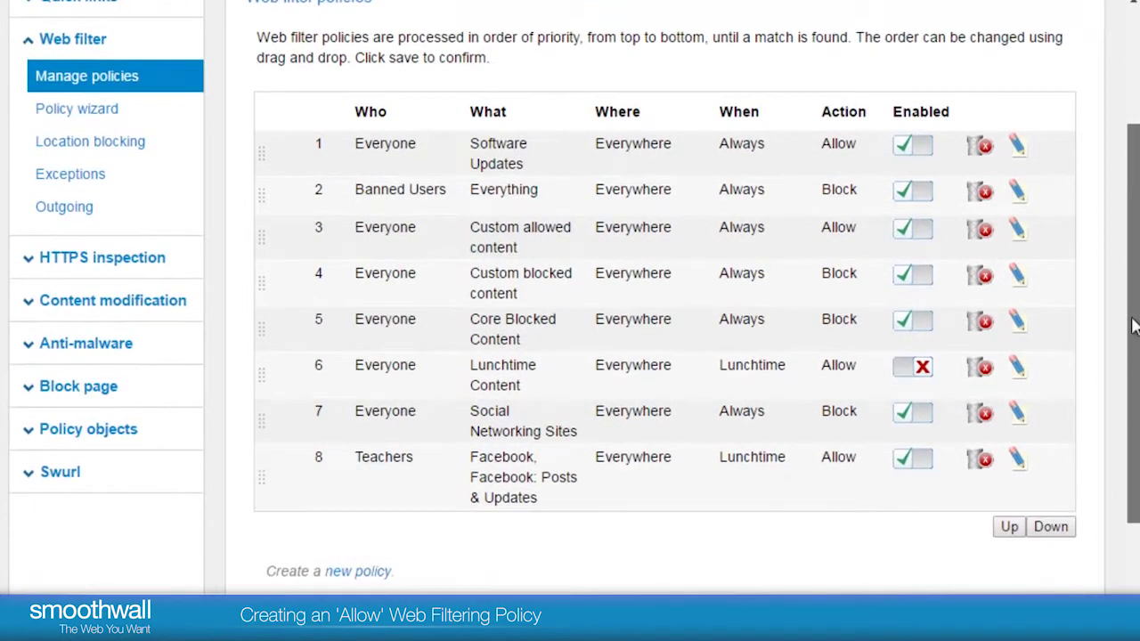
scroll(1134, 327, down, 1)
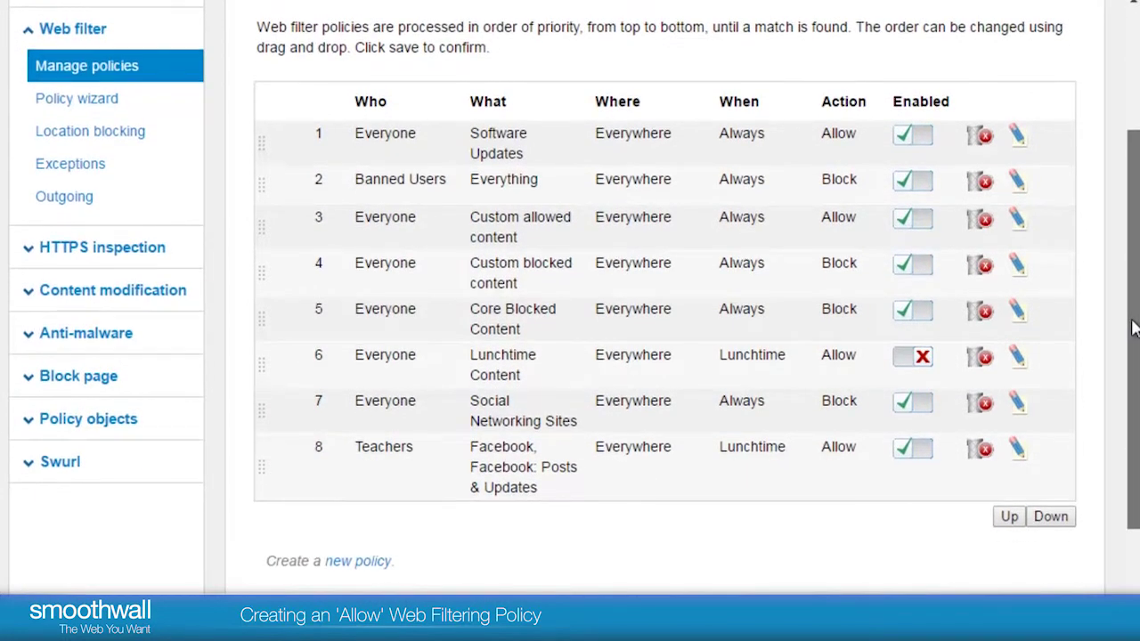
scroll(1134, 327, down, 1)
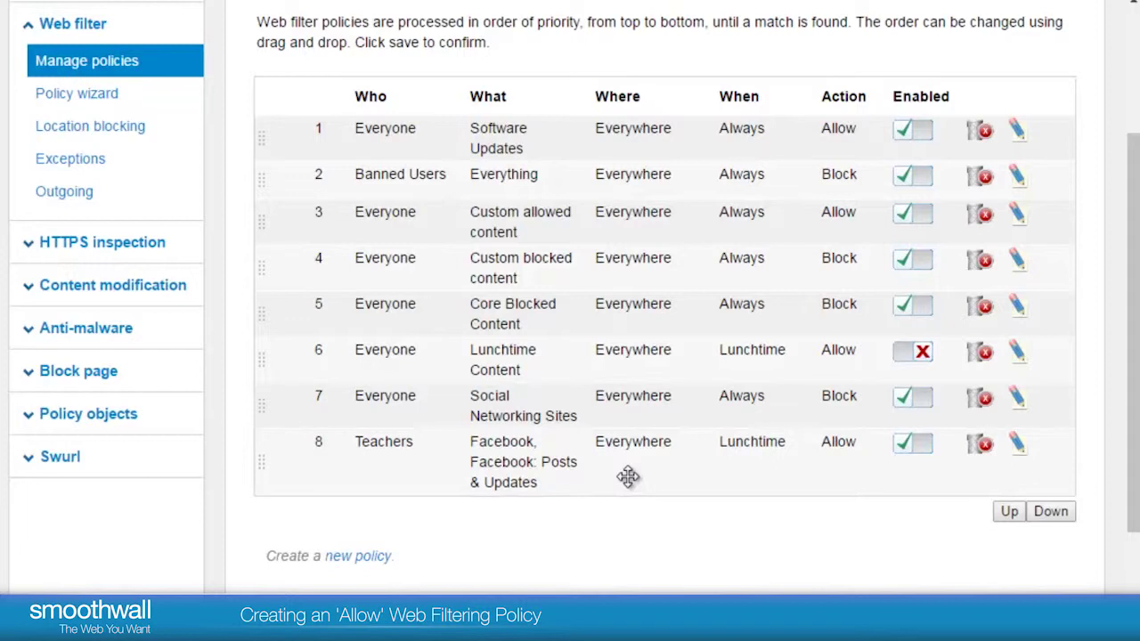
- Move the Teachers policy up until it is first, above Software Updates
drag(628, 477, 633, 368)
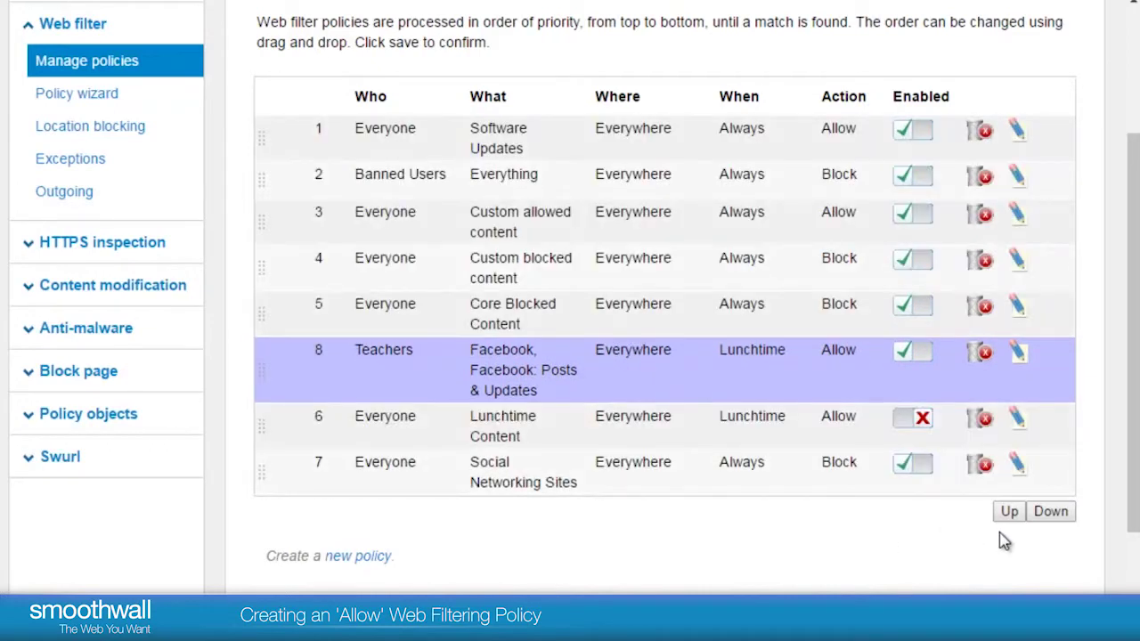
drag(565, 384, 573, 509)
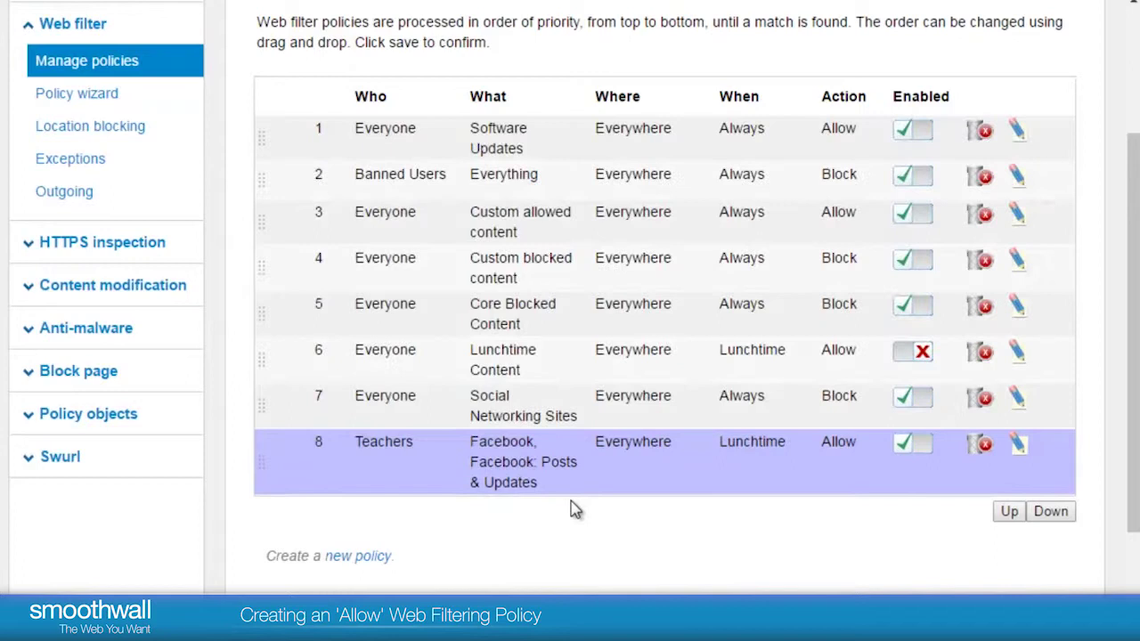
click(1012, 514)
click(1012, 513)
click(1012, 513)
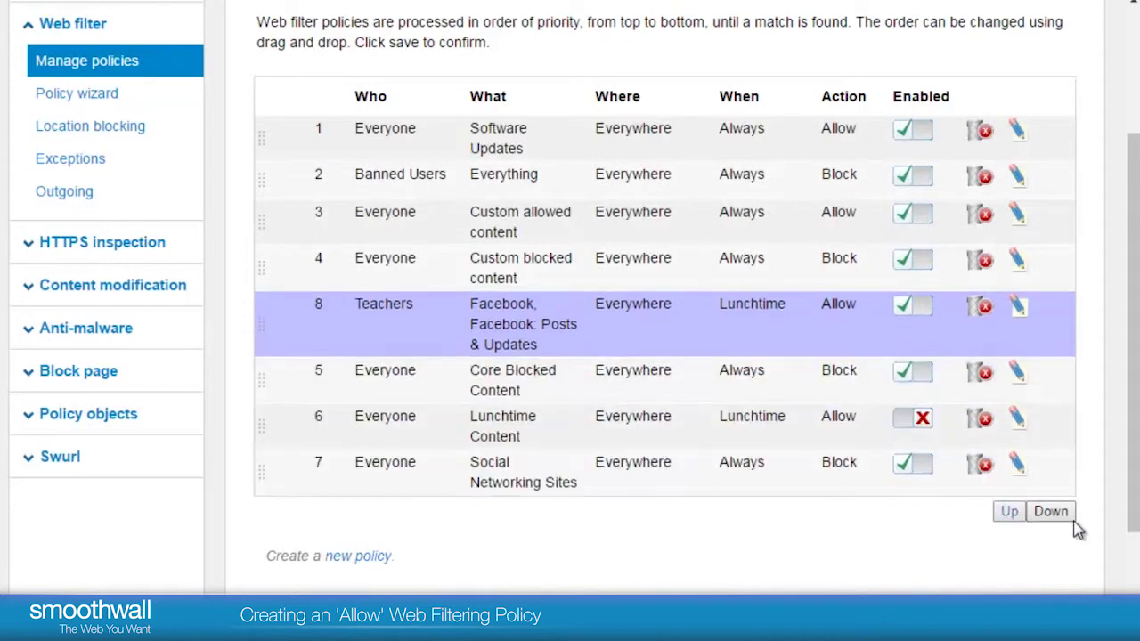
click(1051, 515)
click(1010, 513)
click(1011, 513)
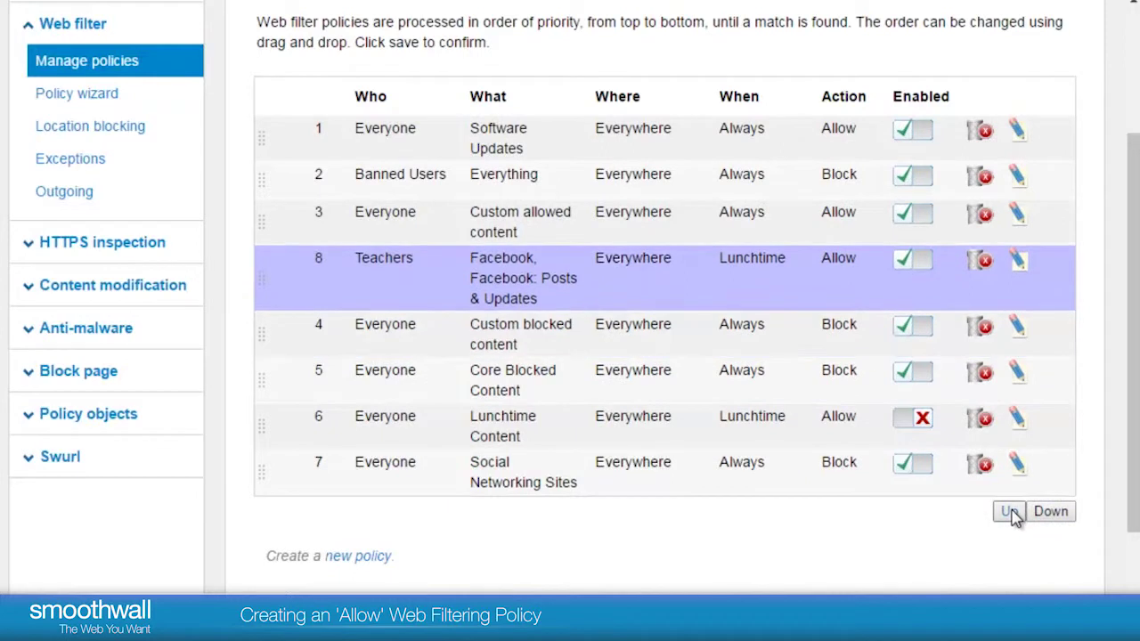
click(1010, 513)
click(1010, 513)
click(1010, 513)
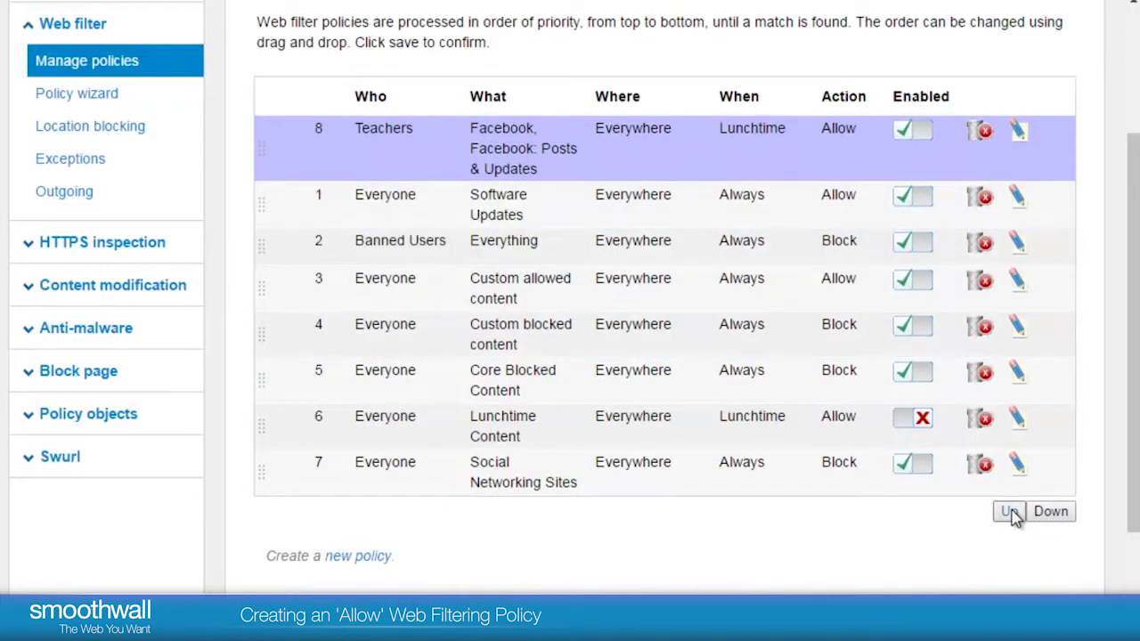